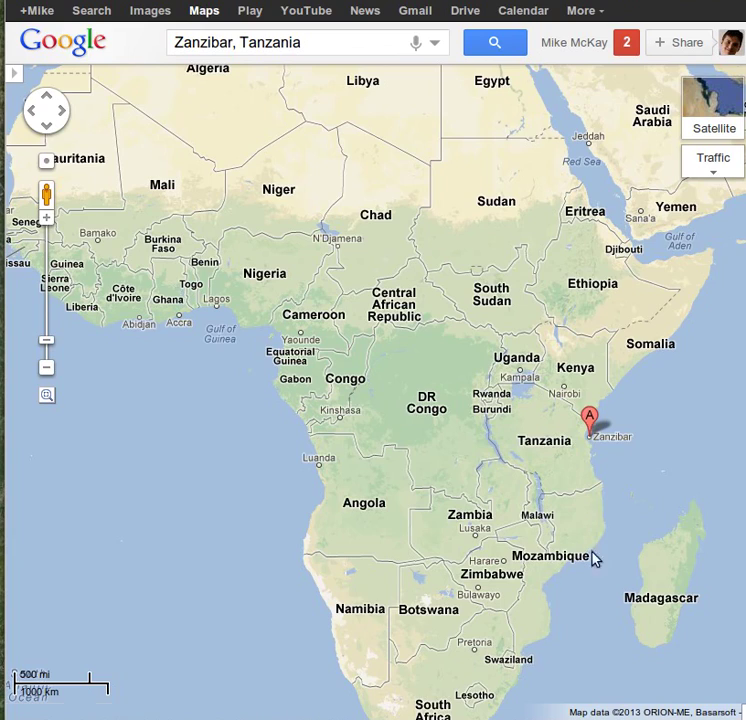
# - Zoom the Google Map in from Africa toward the Zanzibar marker
pyautogui.scroll(1, 597, 437)
pyautogui.scroll(2, 597, 437)
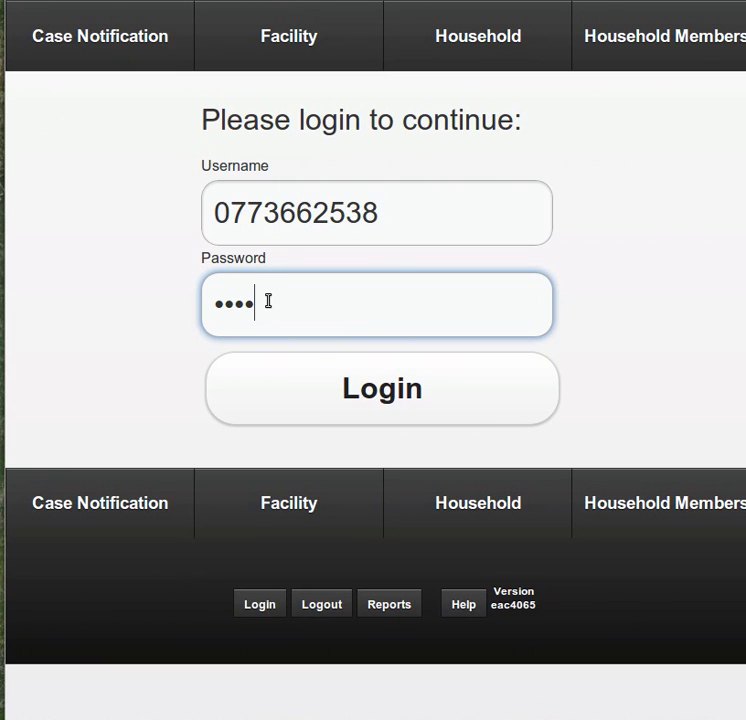
# - Submit the filled-in credentials to log in as the URBAN user
pyautogui.click(358, 387)
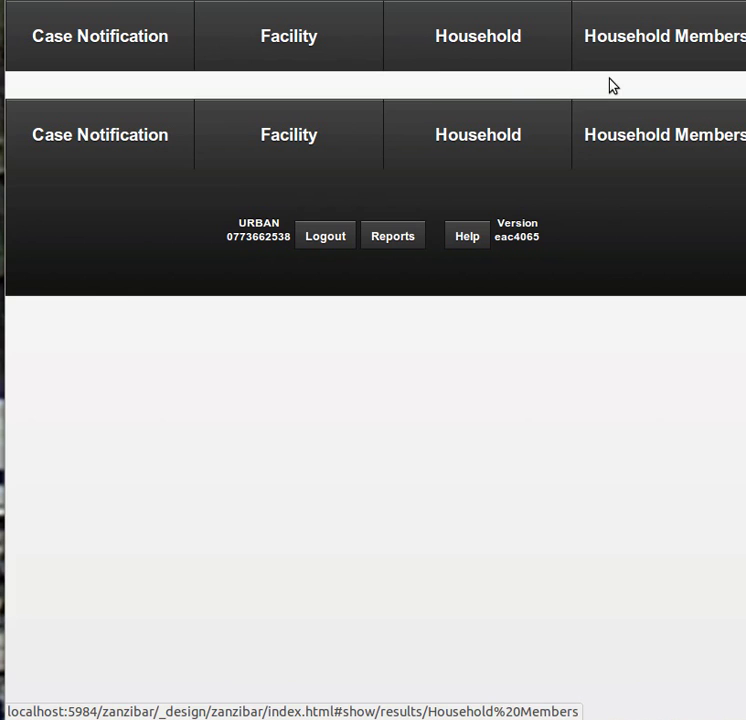
# - Highlight the URBAN district name and the user's phone number, then show Case Notification records
pyautogui.doubleClick(258, 225)
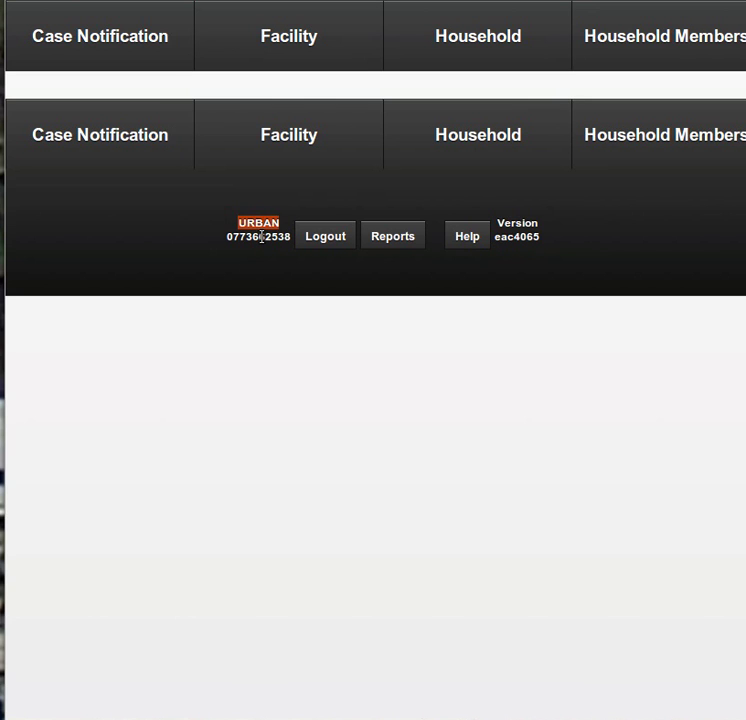
pyautogui.doubleClick(262, 237)
pyautogui.doubleClick(230, 274)
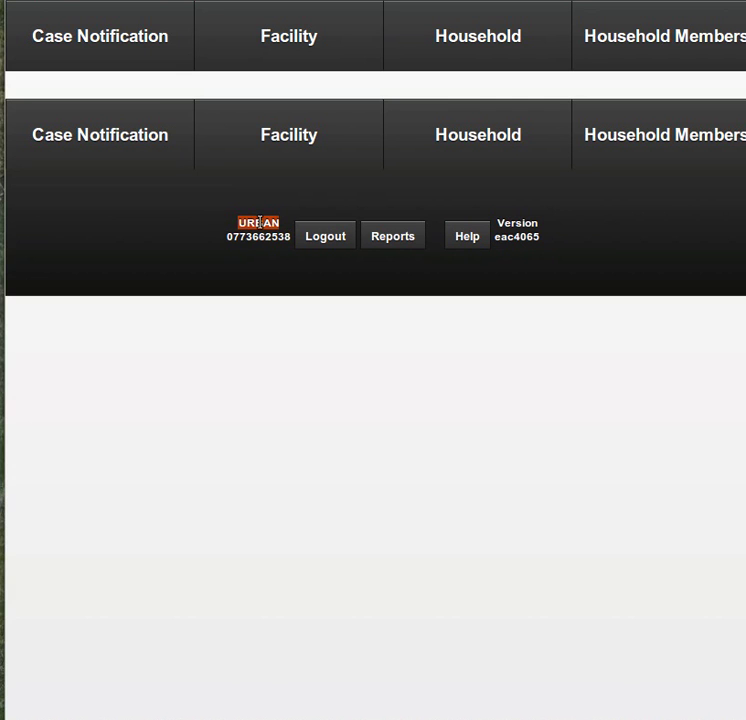
pyautogui.click(107, 37)
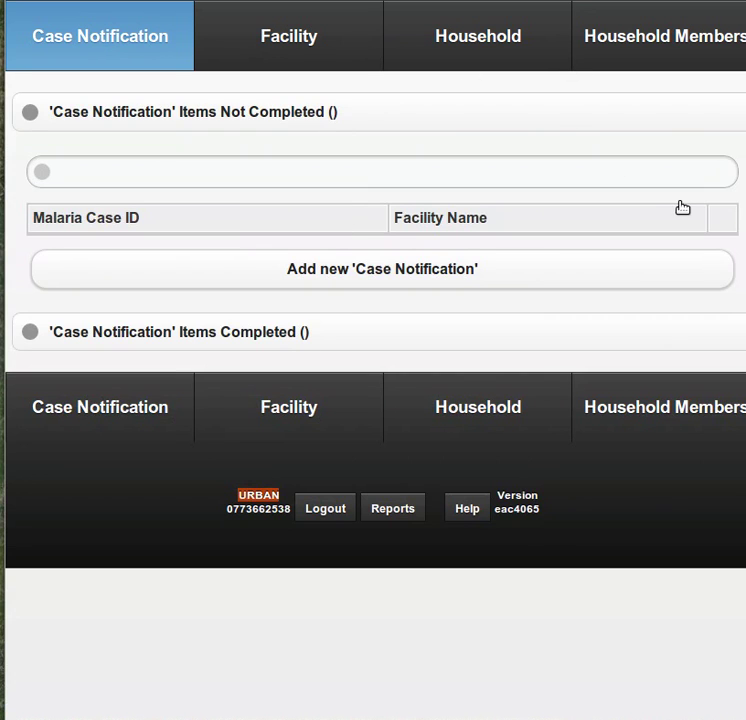
# - Start a new Case Notification form
pyautogui.scroll(-20, 716, 653)
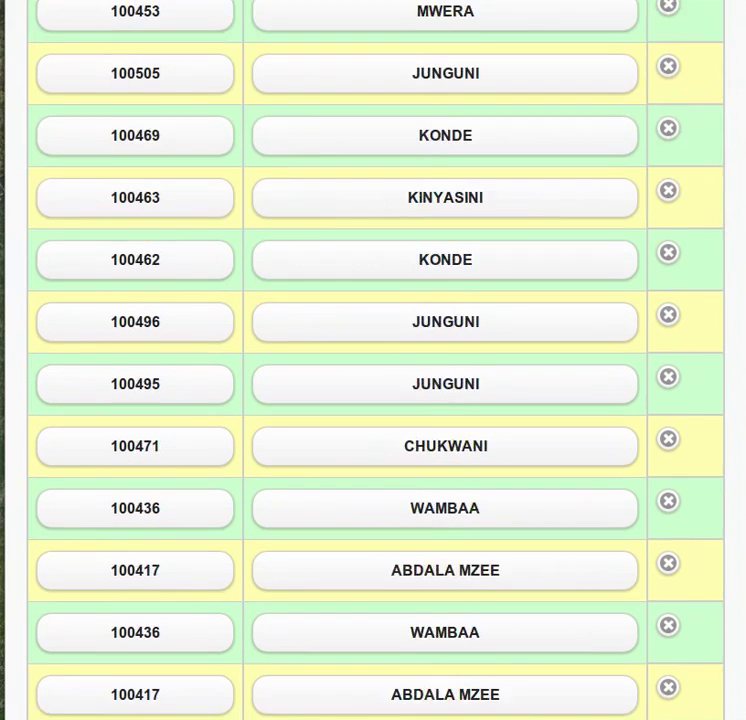
pyautogui.scroll(-10, 716, 653)
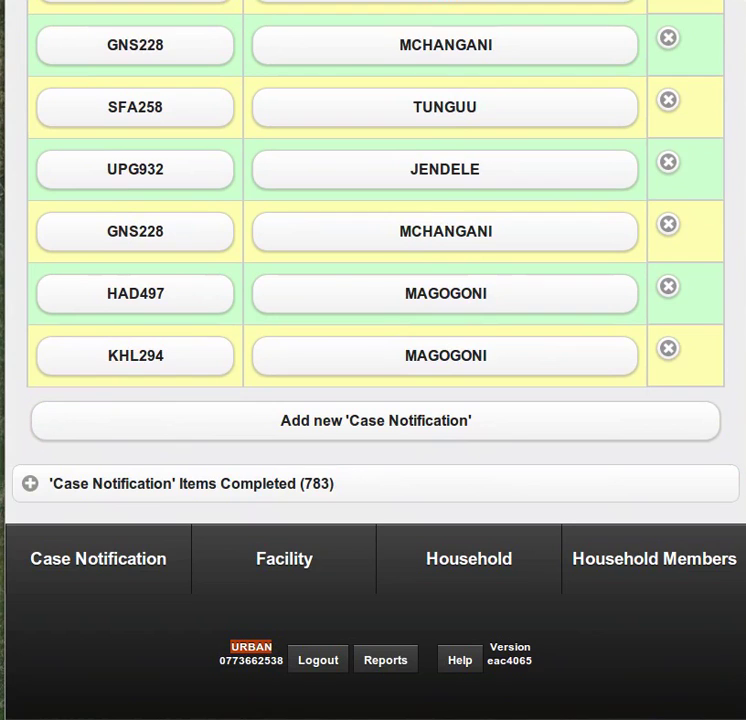
pyautogui.click(288, 421)
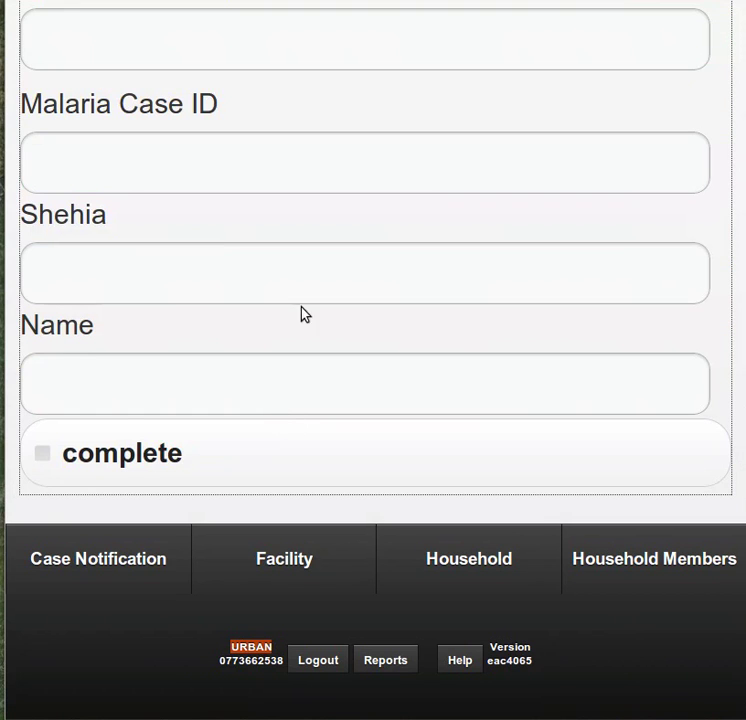
pyautogui.scroll(2, 305, 310)
pyautogui.scroll(1, 310, 303)
# - Test-type 'asdasd' into the Facility Name field, then erase it
pyautogui.click(126, 159)
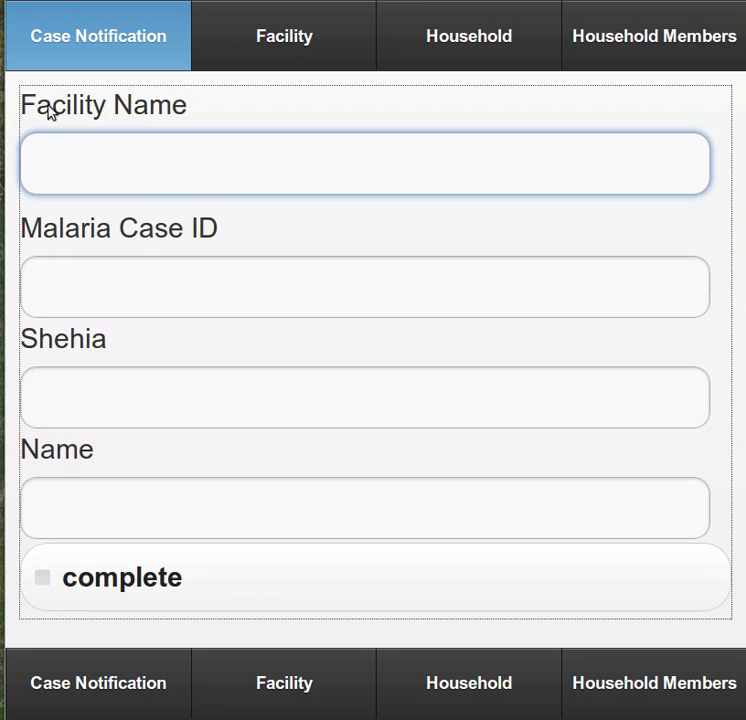
pyautogui.moveTo(39, 99); pyautogui.dragTo(144, 100)
pyautogui.click(144, 100)
pyautogui.click(118, 103)
pyautogui.scroll(-1, 148, 301)
pyautogui.write('asdasd')
pyautogui.press('BackSpace')
pyautogui.press('BackSpace')
pyautogui.press('BackSpace')
pyautogui.press('BackSpace')
pyautogui.press('BackSpace')
pyautogui.press('BackSpace')
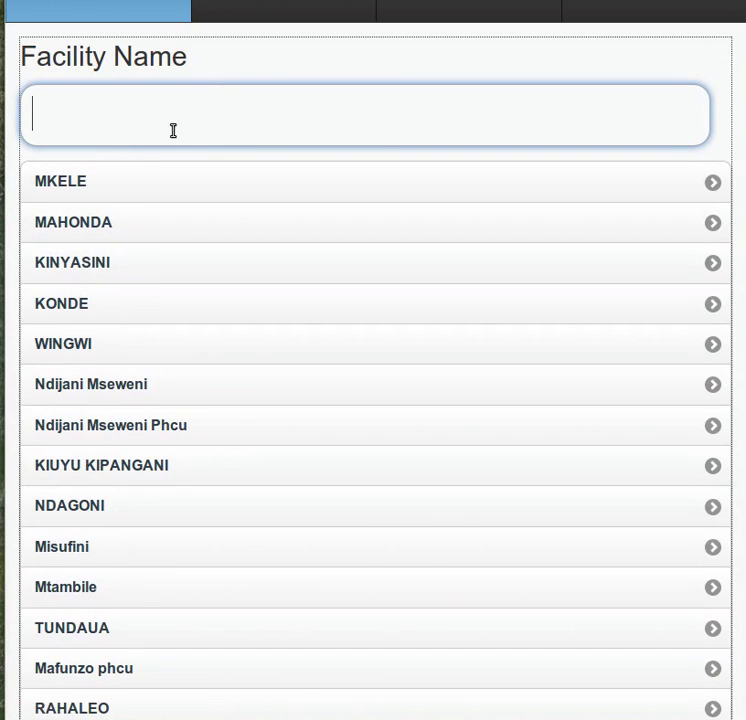
# - Enter 'mk' as facility name to list matches like MKELE and Mkokotoni
pyautogui.write('mk')
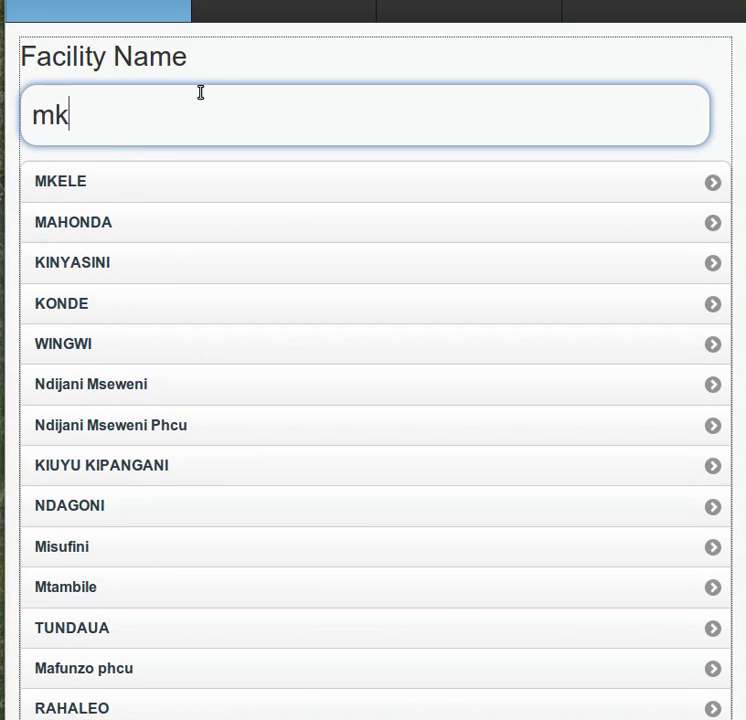
pyautogui.click(80, 181)
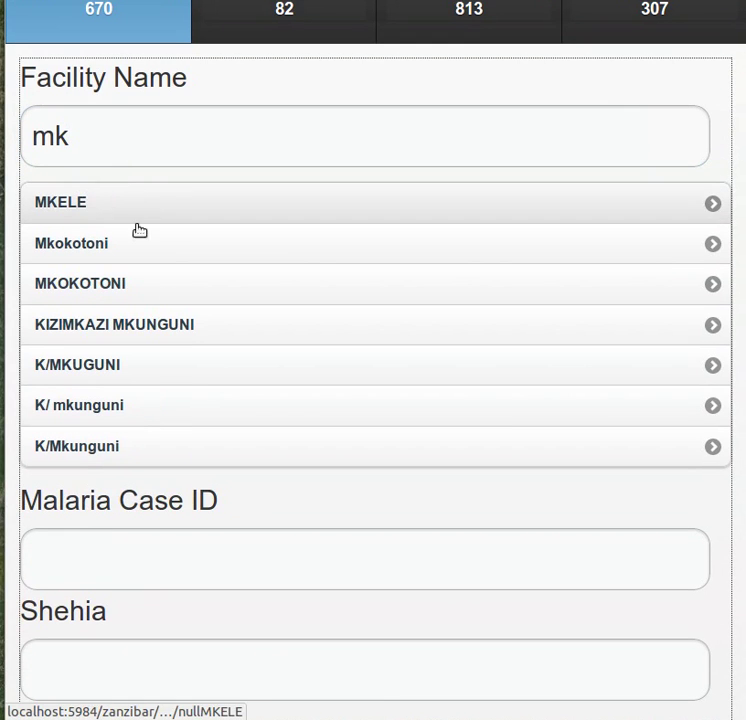
pyautogui.scroll(-5, 162, 421)
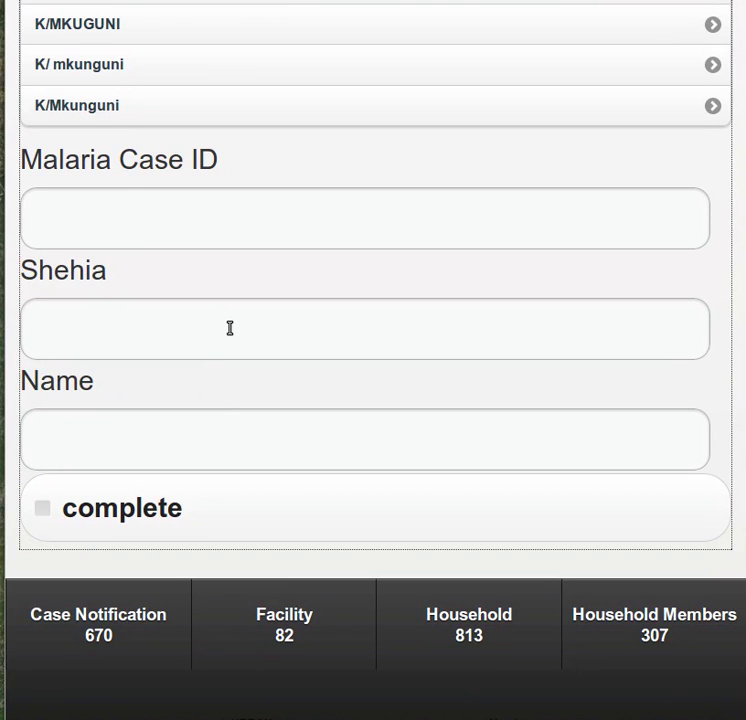
pyautogui.scroll(-1, 230, 328)
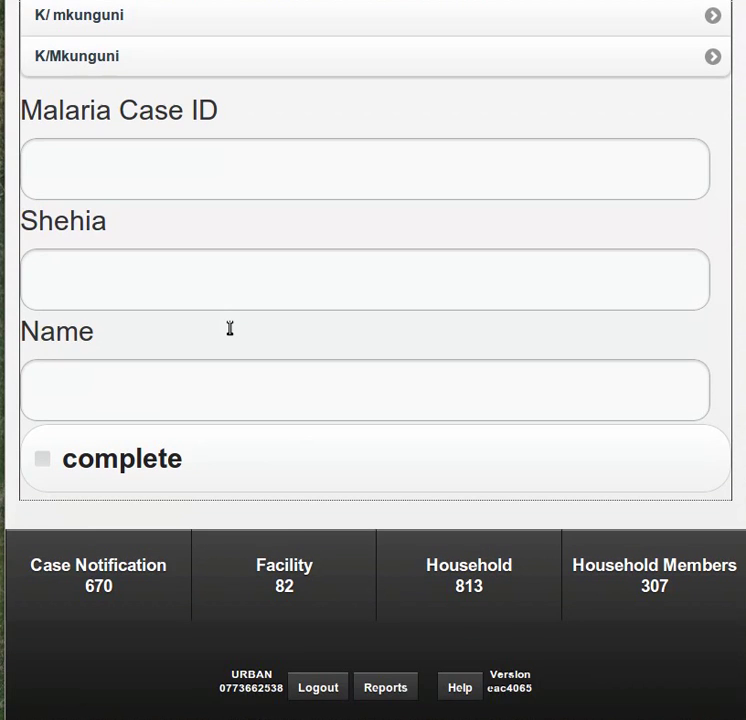
pyautogui.scroll(-1, 225, 322)
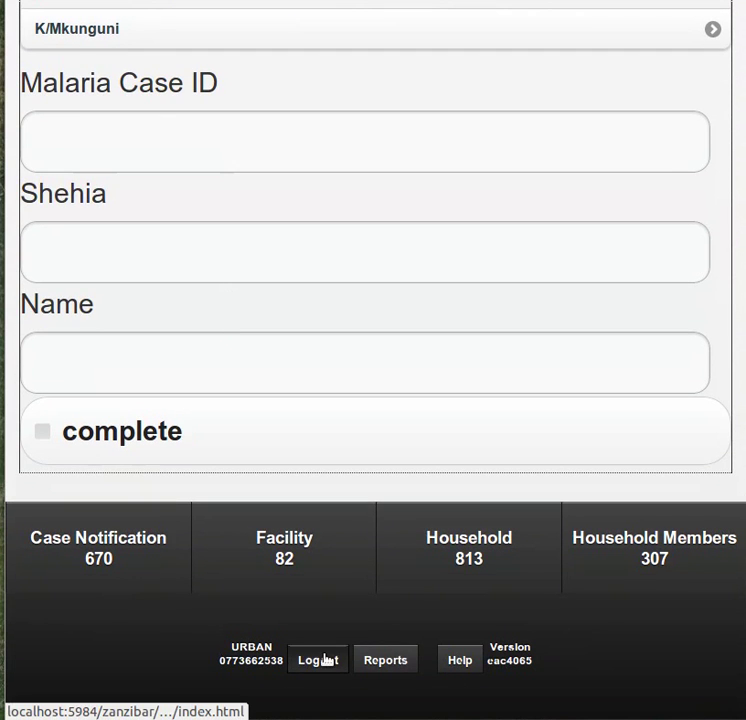
# - Log out and sign back in with the reports username and its password
pyautogui.click(322, 660)
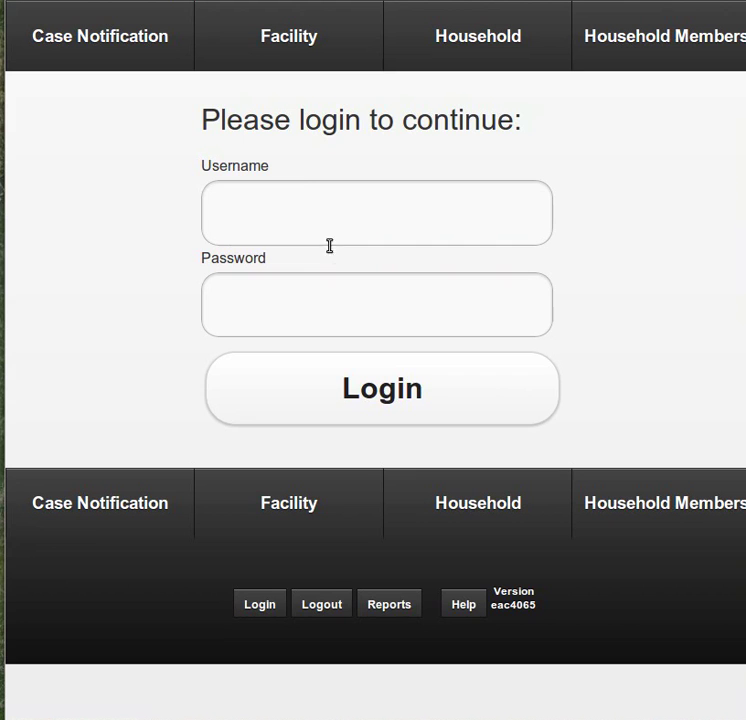
pyautogui.click(303, 195)
pyautogui.write('reports')
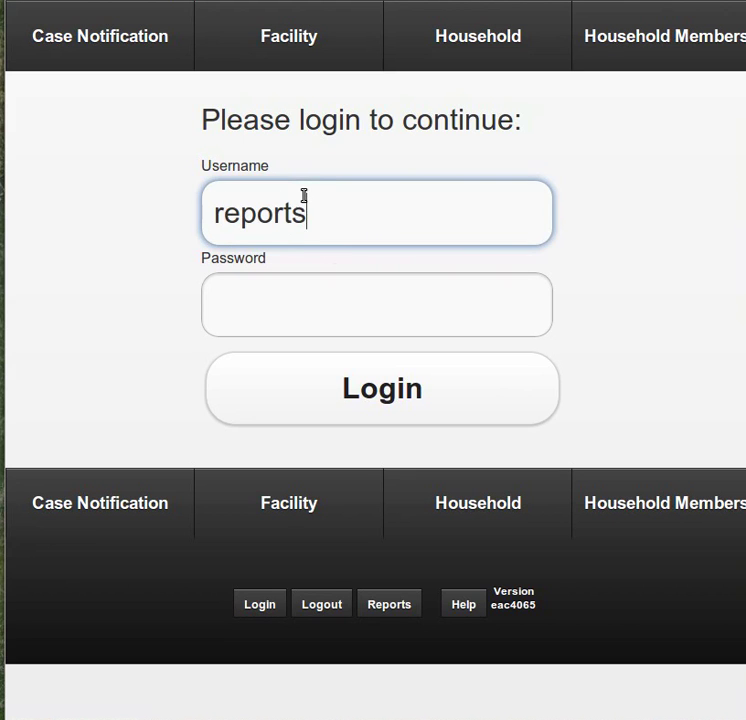
pyautogui.press('Tab')
pyautogui.write('reports')
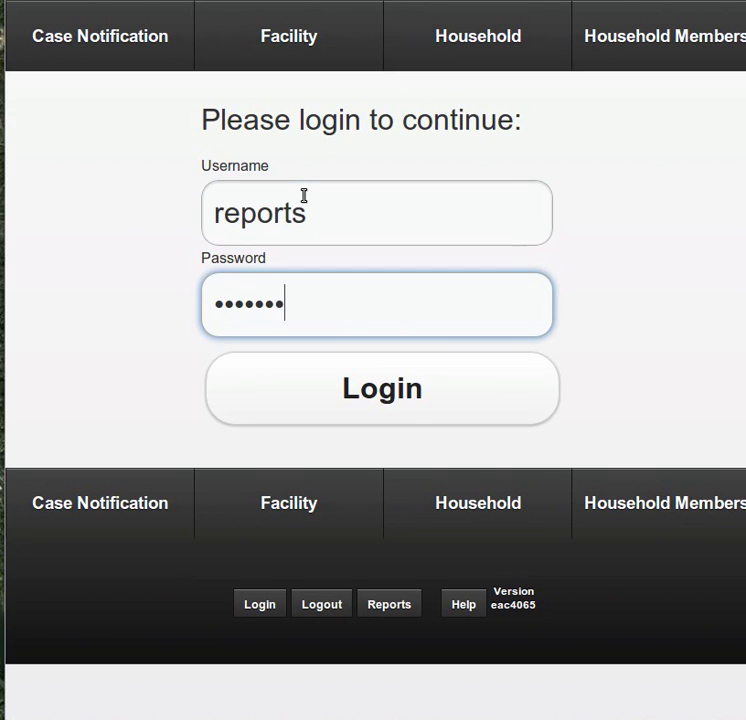
pyautogui.click(366, 382)
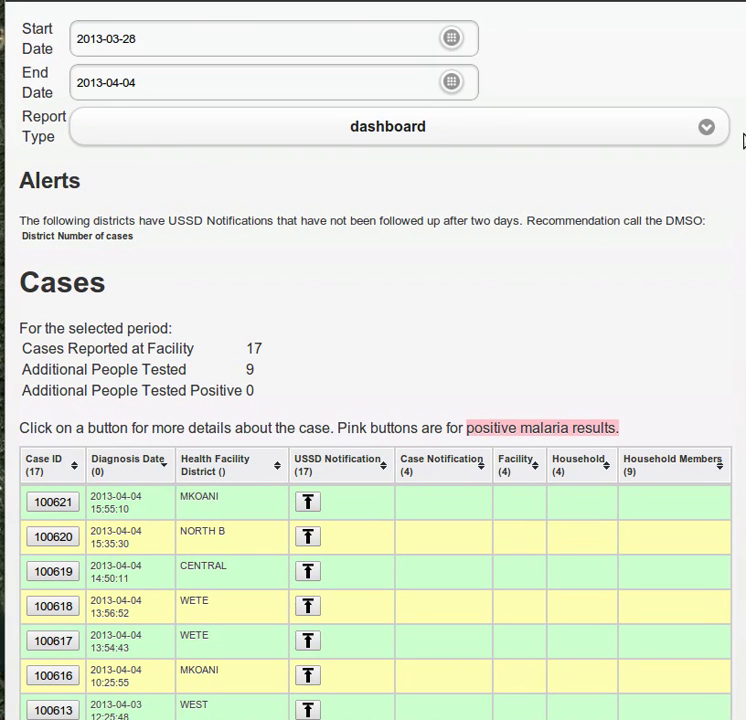
pyautogui.scroll(-4, 744, 140)
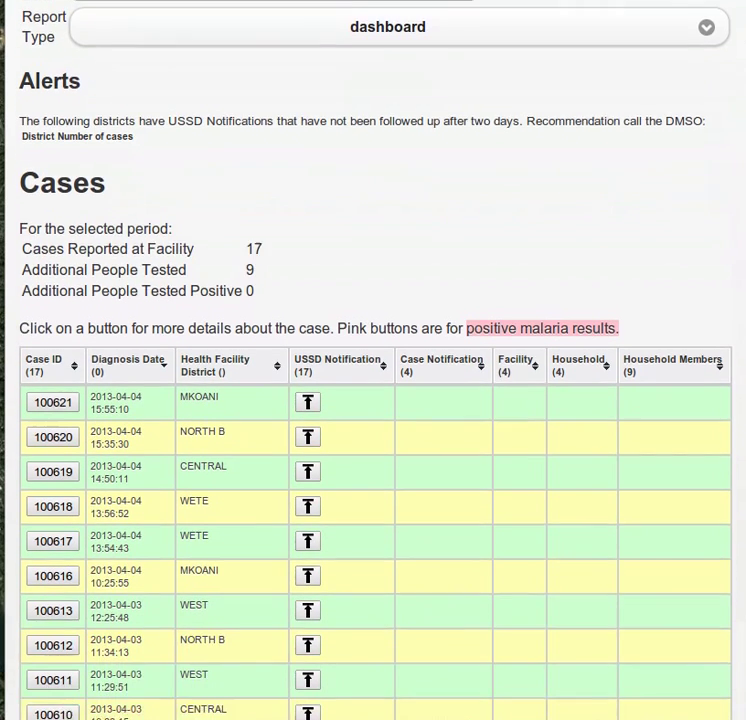
pyautogui.scroll(-4, 373, 400)
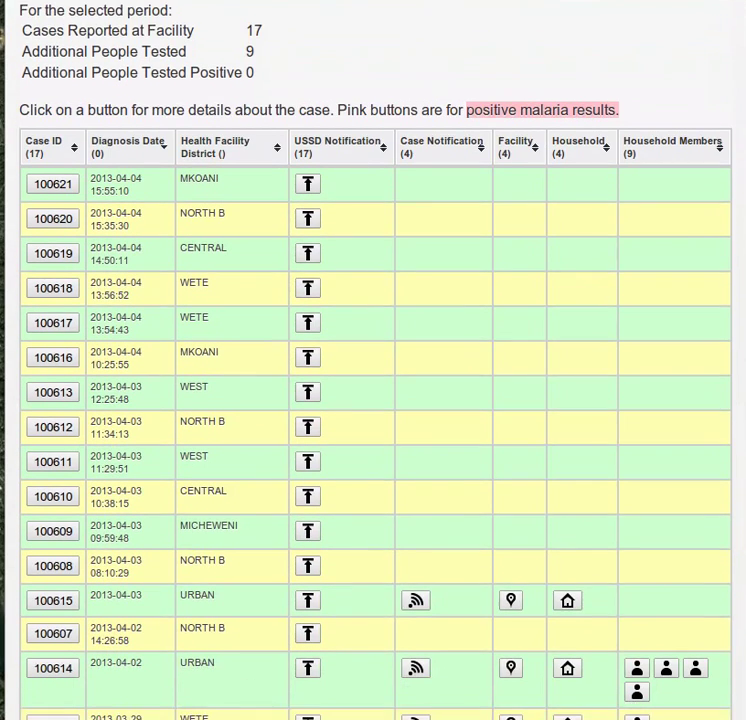
pyautogui.scroll(-2, 373, 400)
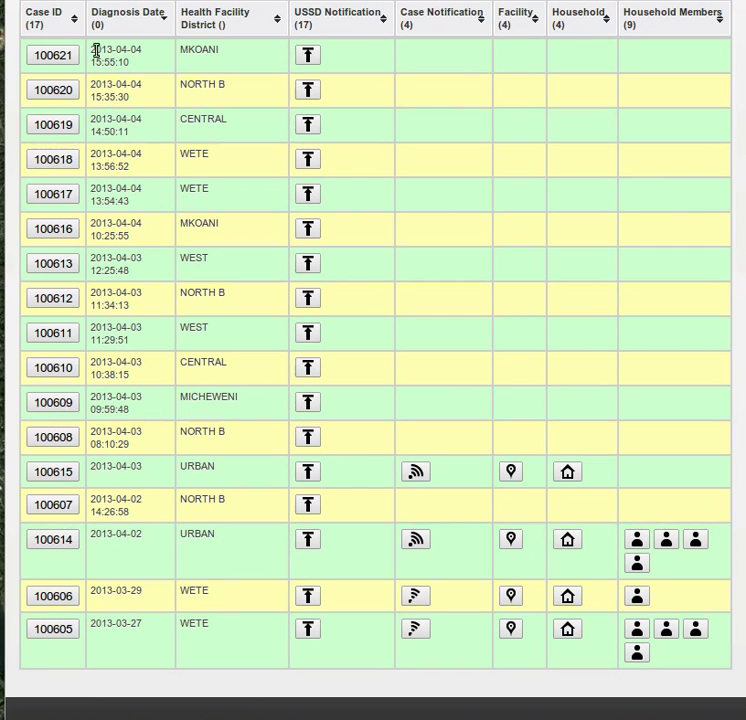
pyautogui.moveTo(100, 50); pyautogui.dragTo(178, 280)
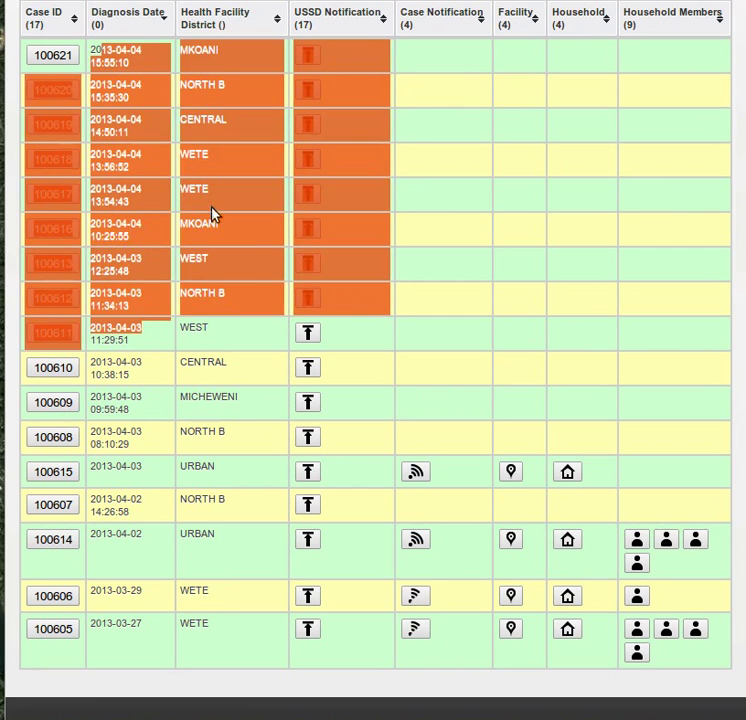
pyautogui.click(220, 65)
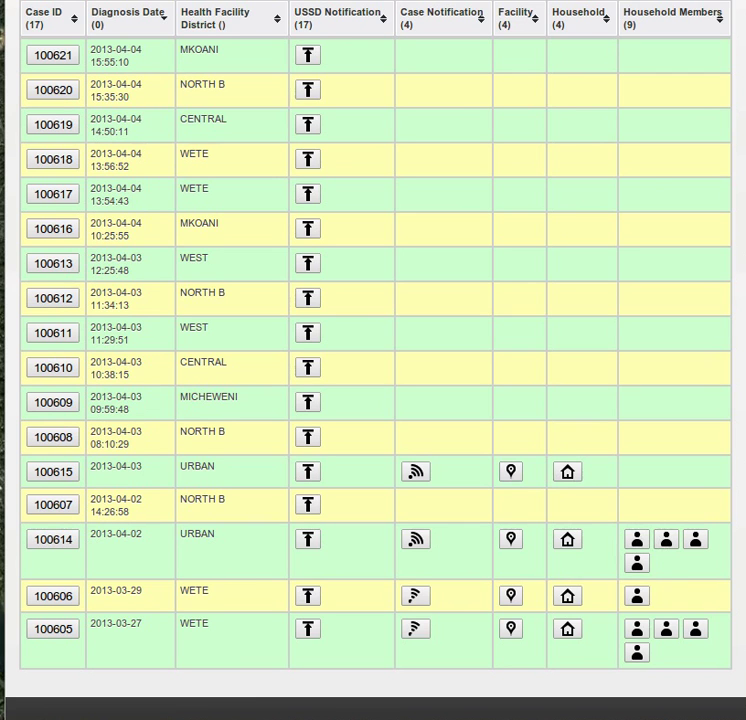
# - Set the dashboard start date to 7 March 2013
pyautogui.scroll(5, 373, 360)
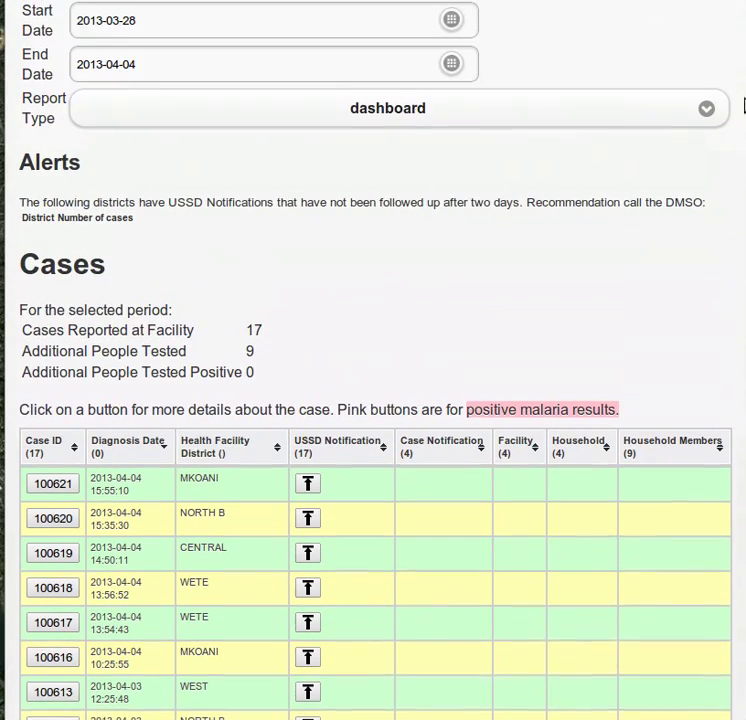
pyautogui.click(453, 37)
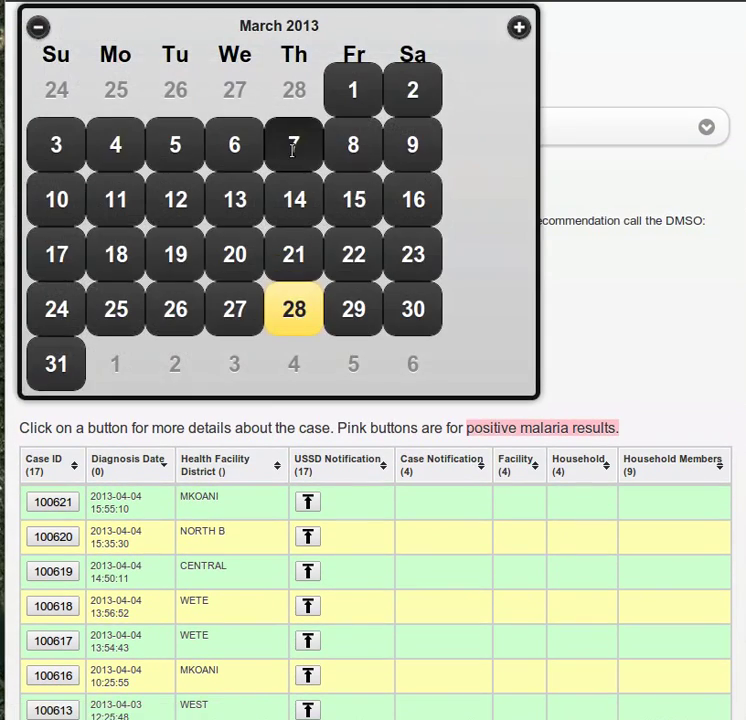
pyautogui.click(293, 144)
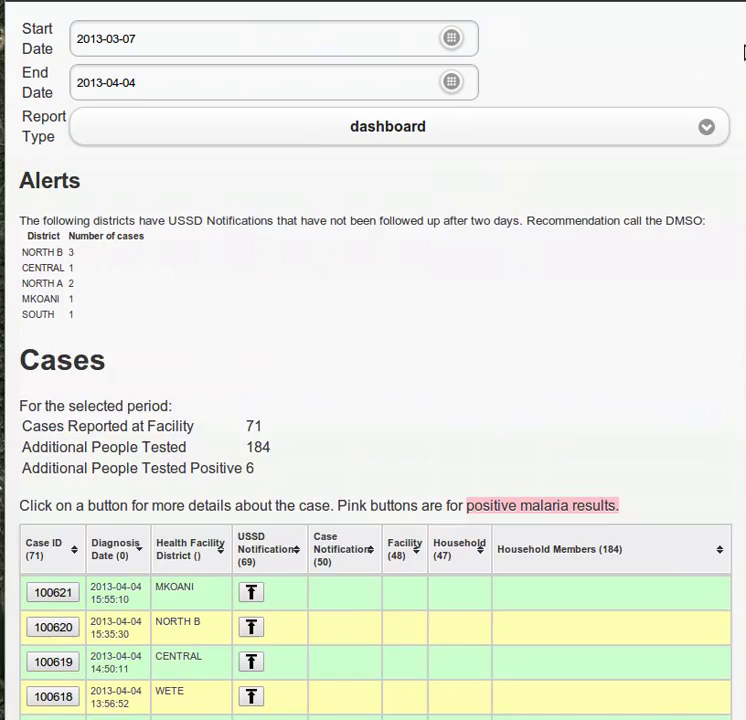
pyautogui.scroll(-15, 373, 360)
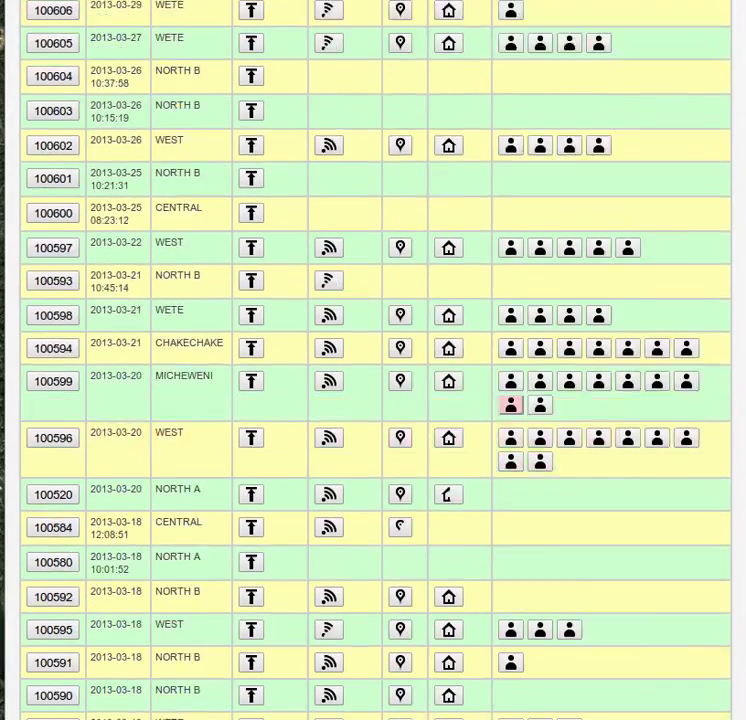
pyautogui.scroll(-3, 373, 360)
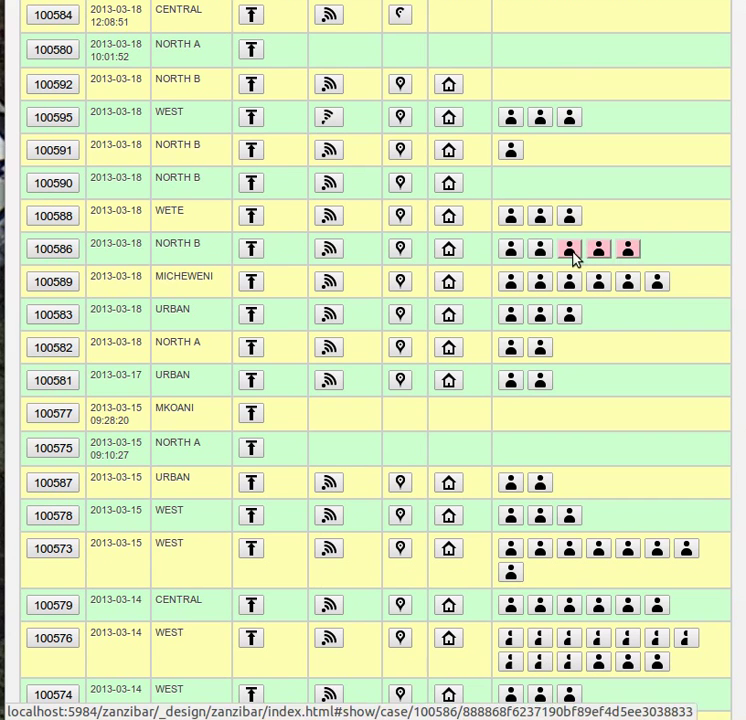
pyautogui.click(574, 256)
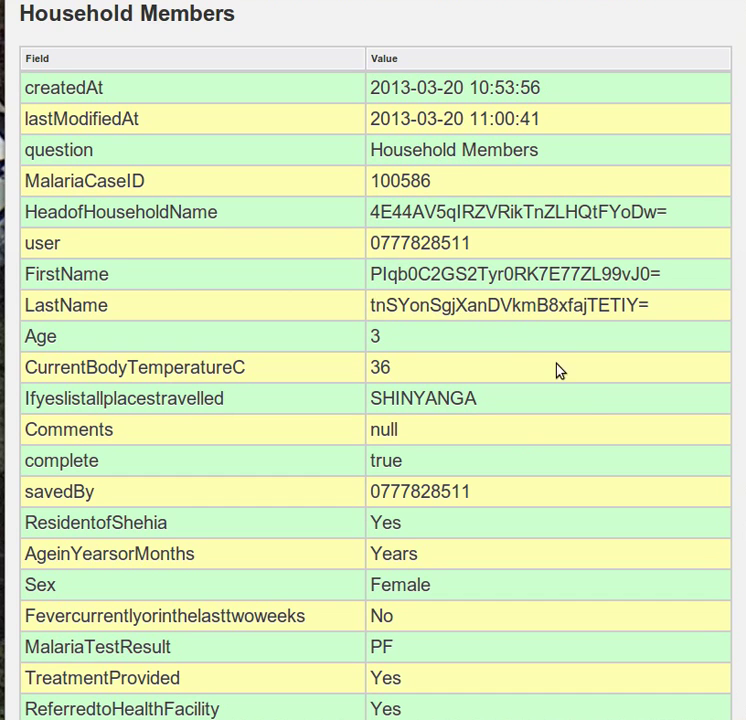
pyautogui.scroll(-3, 576, 433)
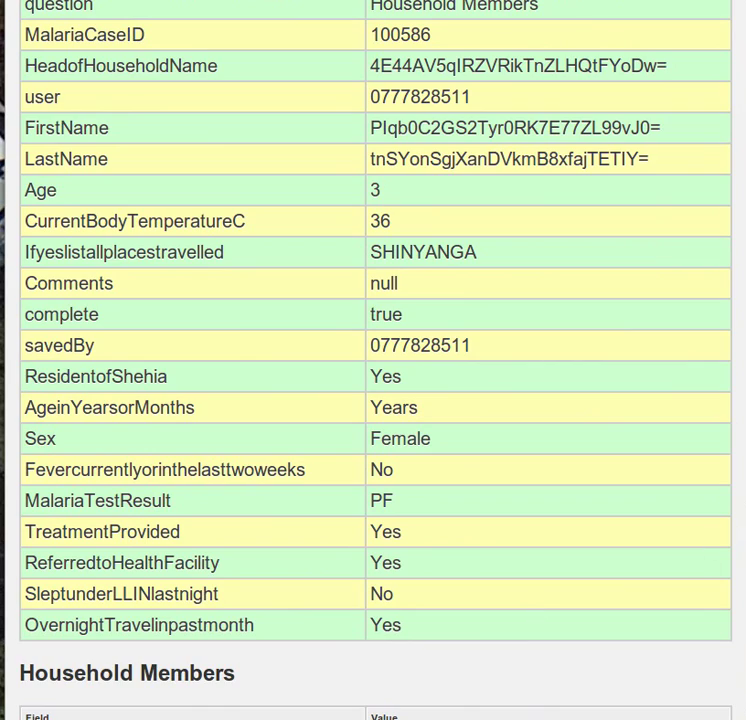
pyautogui.scroll(20, 376, 360)
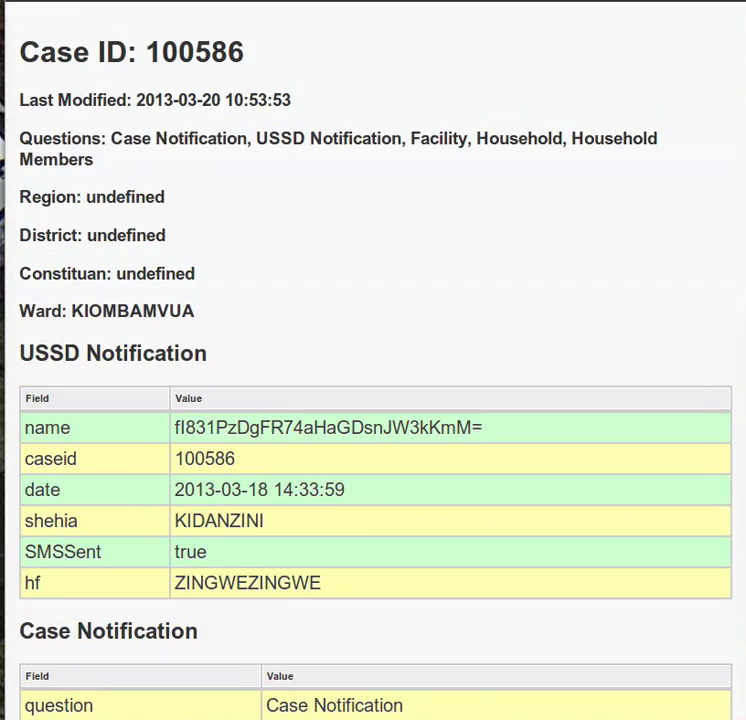
# - Return to the dashboard and switch the report type to locations
pyautogui.click(32, 1)
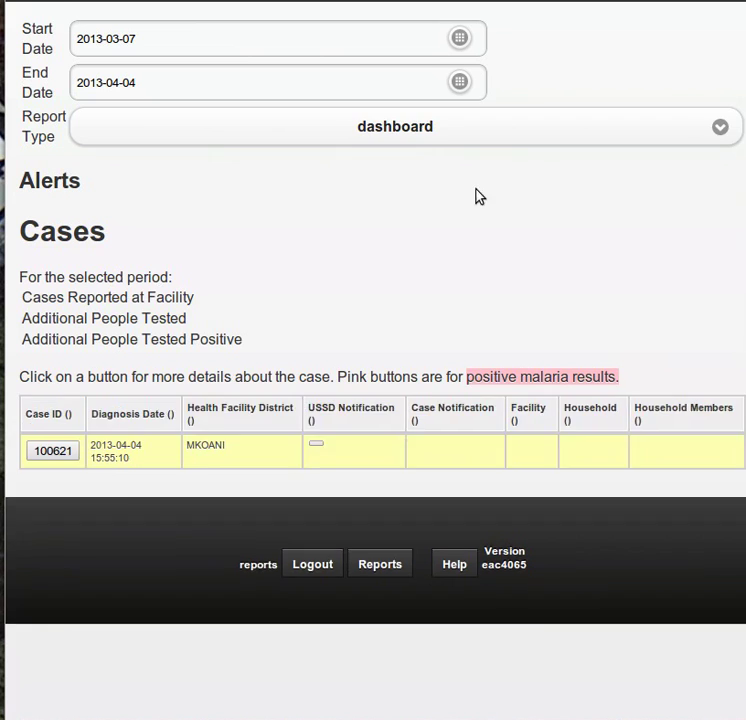
pyautogui.click(706, 128)
pyautogui.click(543, 168)
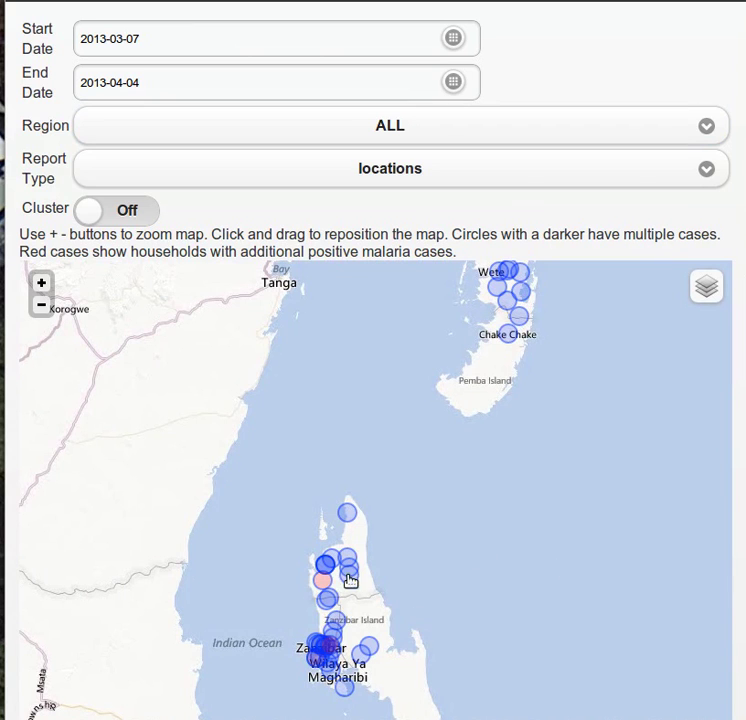
pyautogui.scroll(3, 346, 637)
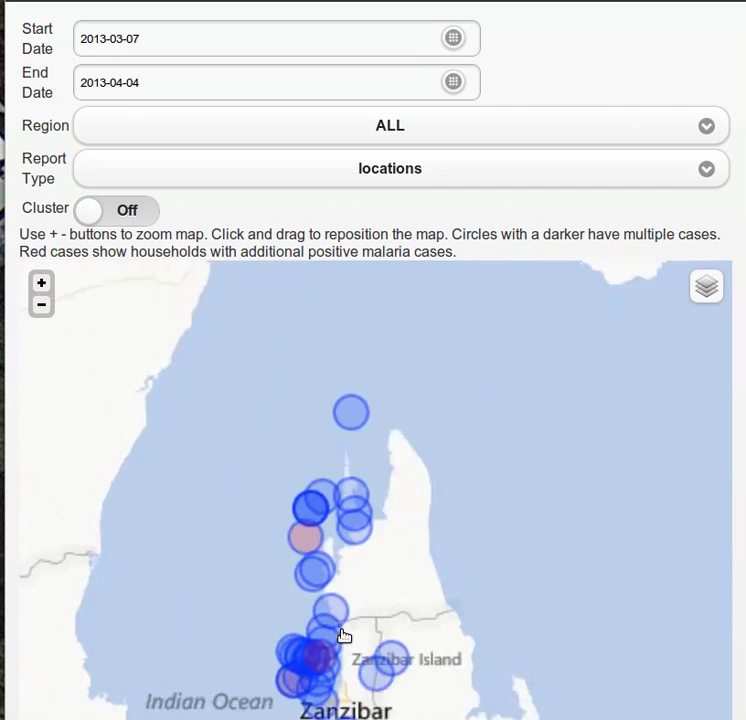
pyautogui.scroll(-1, 380, 628)
pyautogui.moveTo(414, 579); pyautogui.dragTo(520, 405)
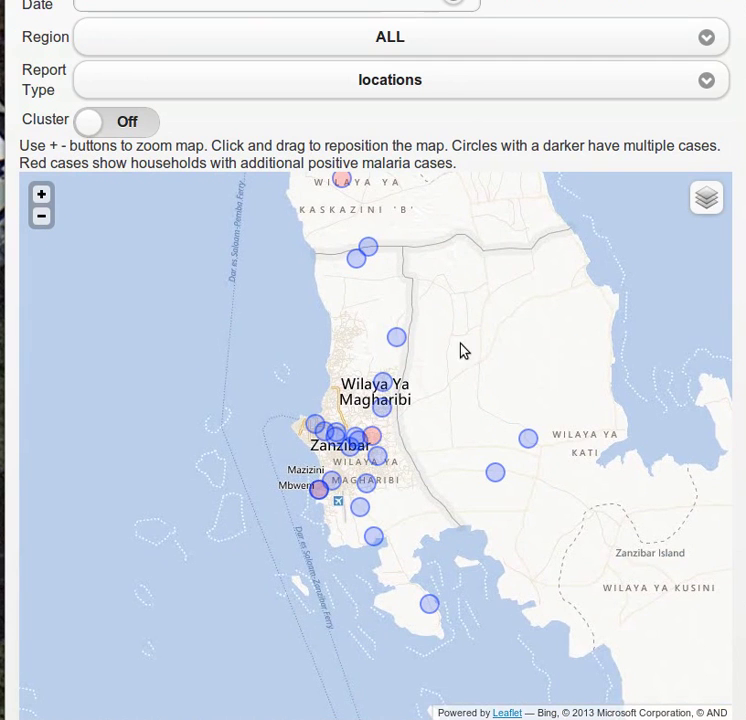
pyautogui.moveTo(445, 300); pyautogui.dragTo(455, 480)
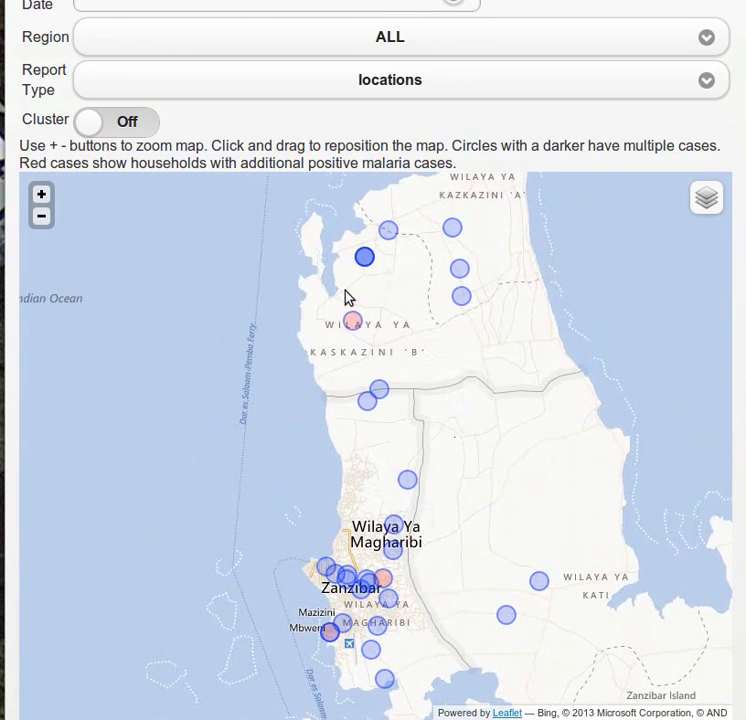
pyautogui.click(352, 322)
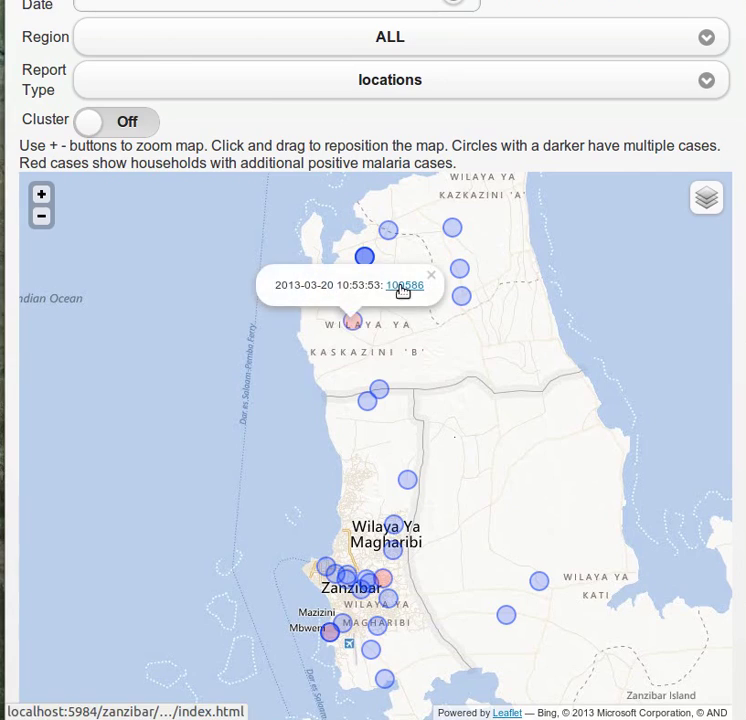
pyautogui.click(401, 288)
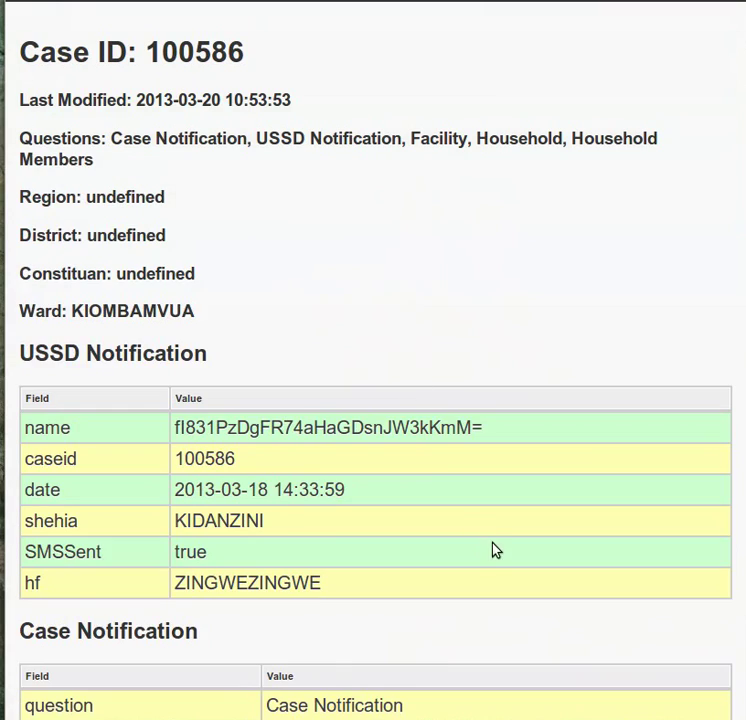
pyautogui.scroll(-5, 493, 548)
pyautogui.scroll(-4, 494, 549)
pyautogui.scroll(10, 495, 545)
pyautogui.rightClick(479, 296)
pyautogui.click(511, 298)
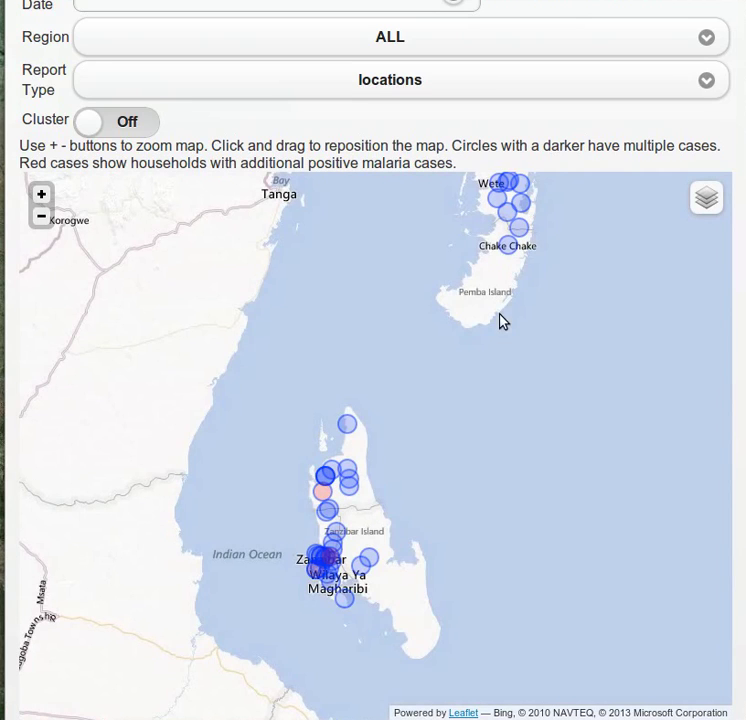
# - Turn map clustering on and zoom into the Wete '11' cluster on Pemba
pyautogui.click(100, 121)
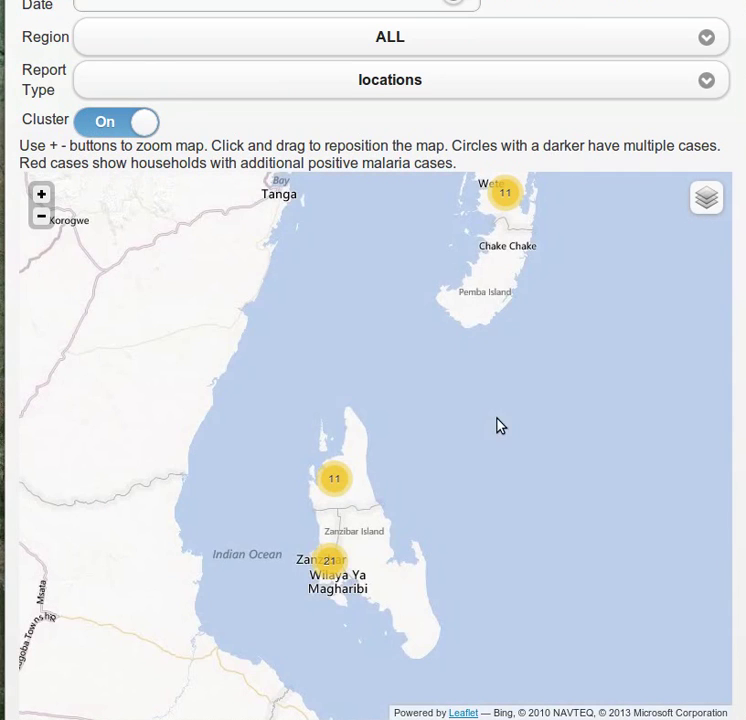
pyautogui.moveTo(490, 414); pyautogui.dragTo(466, 455)
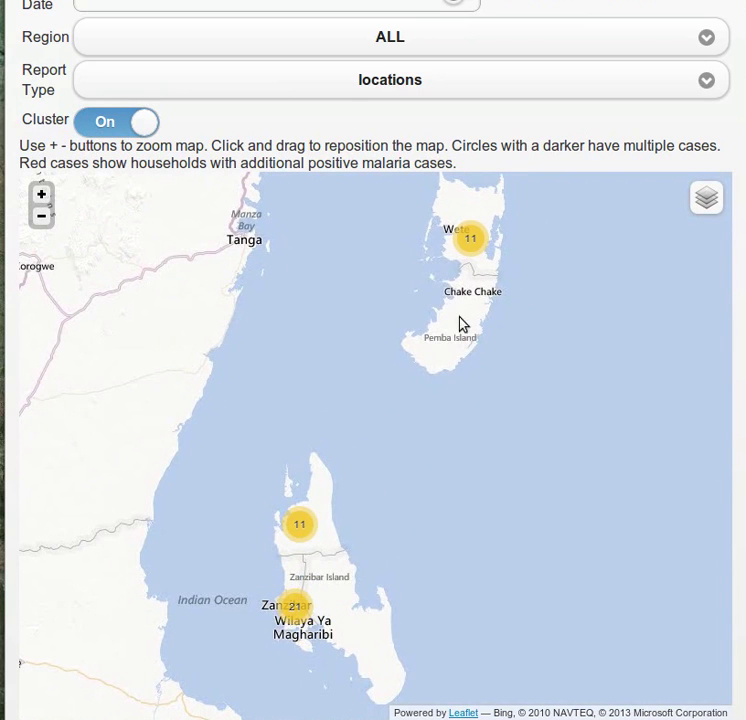
pyautogui.click(471, 244)
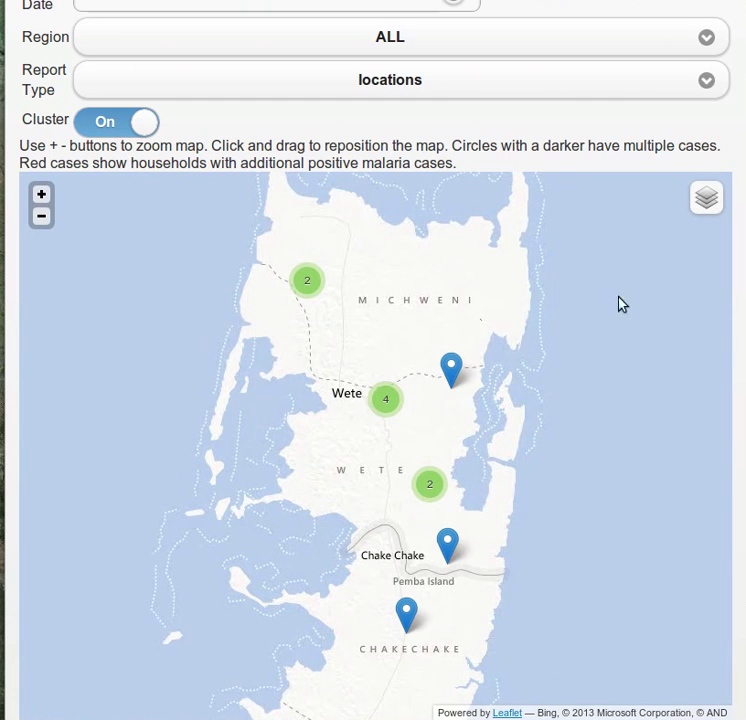
pyautogui.click(509, 90)
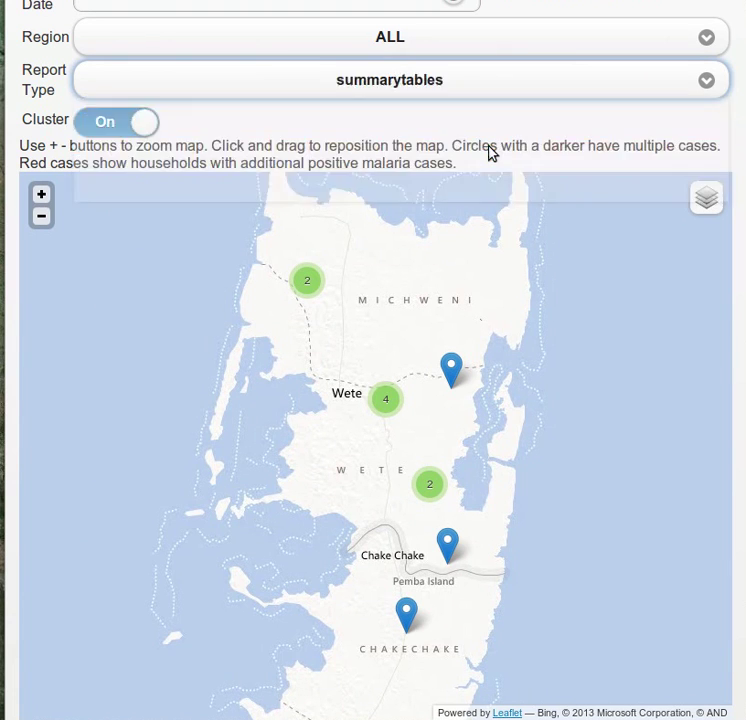
# - Choose the summarytables report, then switch to the analysis report
pyautogui.click(489, 150)
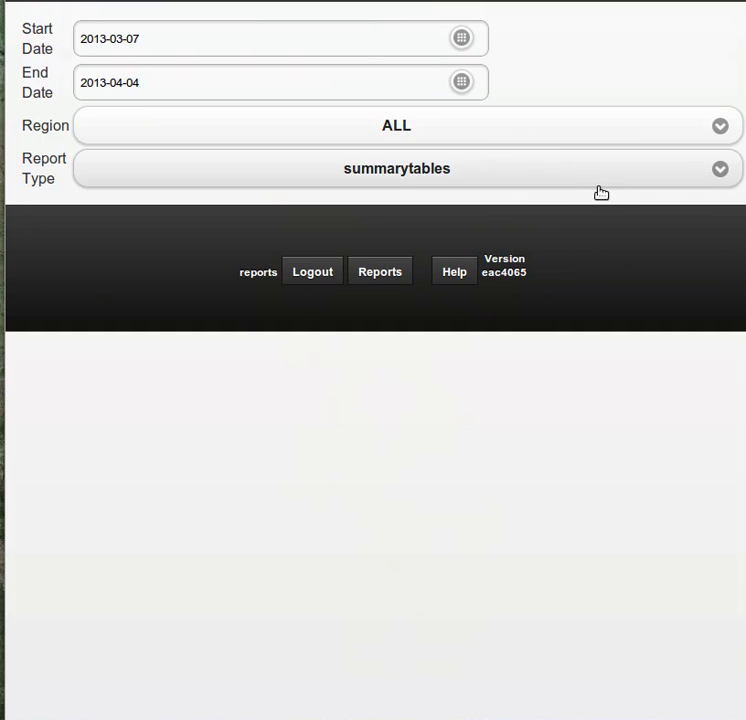
pyautogui.click(501, 168)
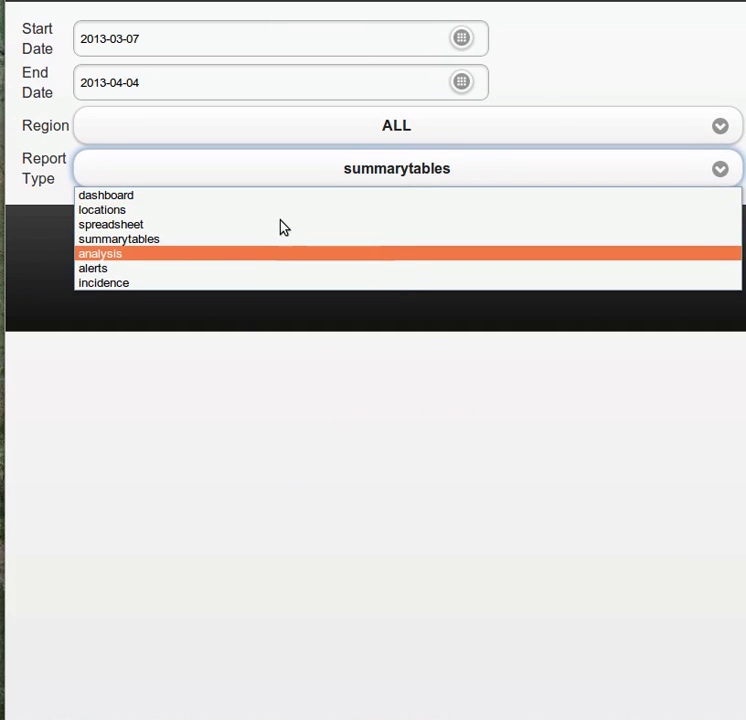
pyautogui.click(370, 255)
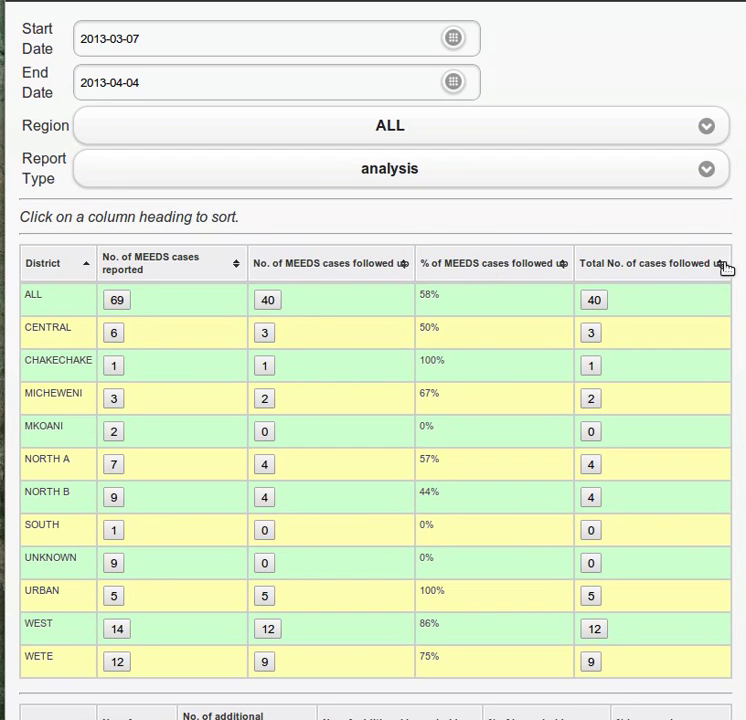
pyautogui.scroll(-1, 719, 218)
pyautogui.scroll(-2, 373, 400)
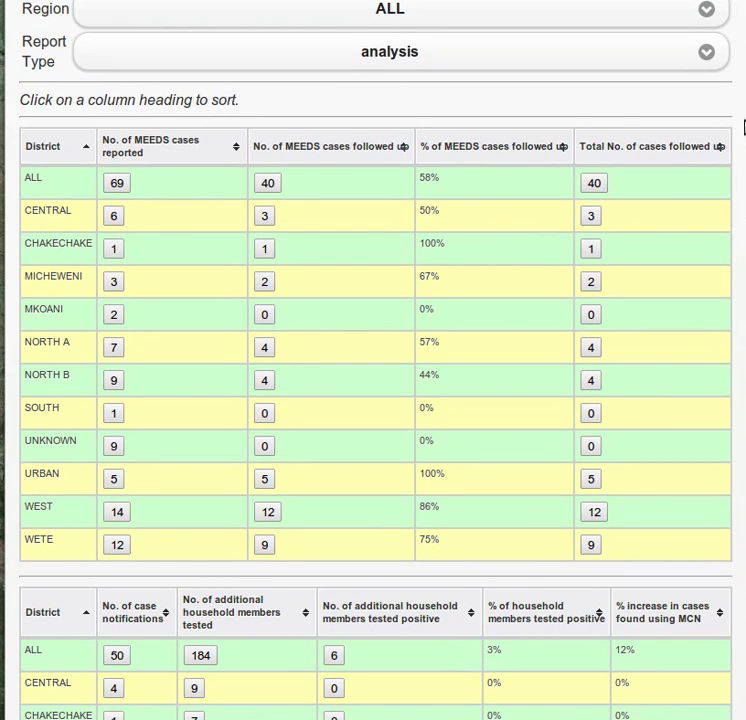
pyautogui.scroll(-8, 741, 135)
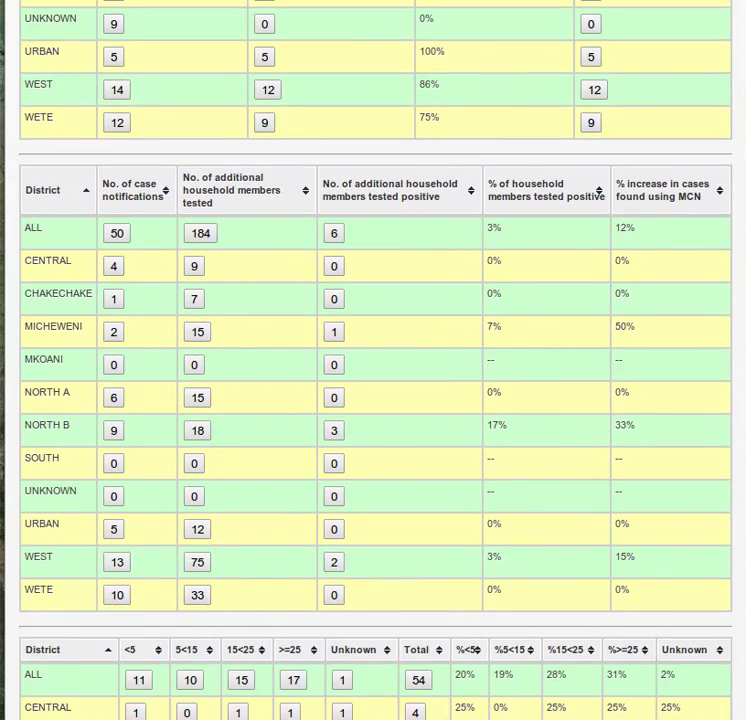
pyautogui.scroll(-6, 743, 238)
pyautogui.scroll(-4, 740, 300)
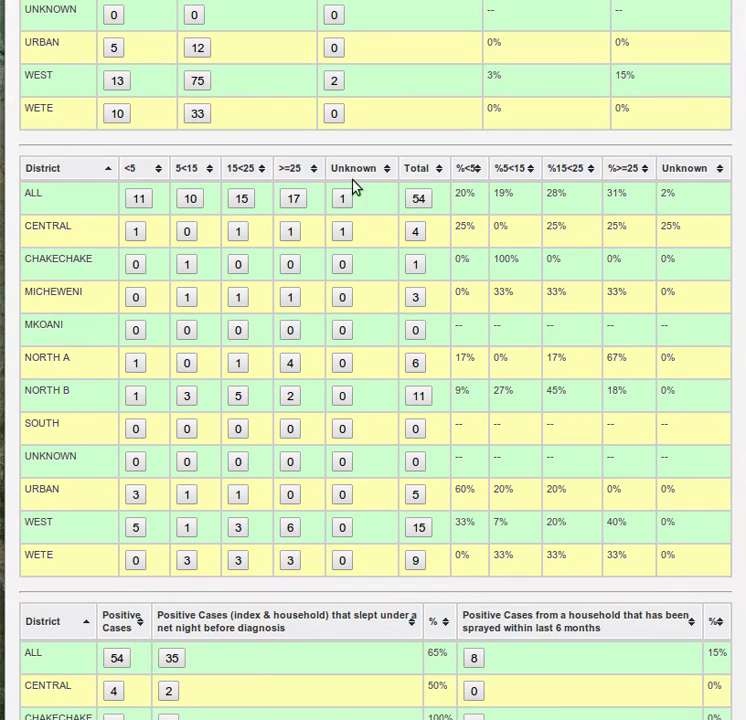
pyautogui.scroll(-5, 365, 303)
pyautogui.scroll(-4, 365, 303)
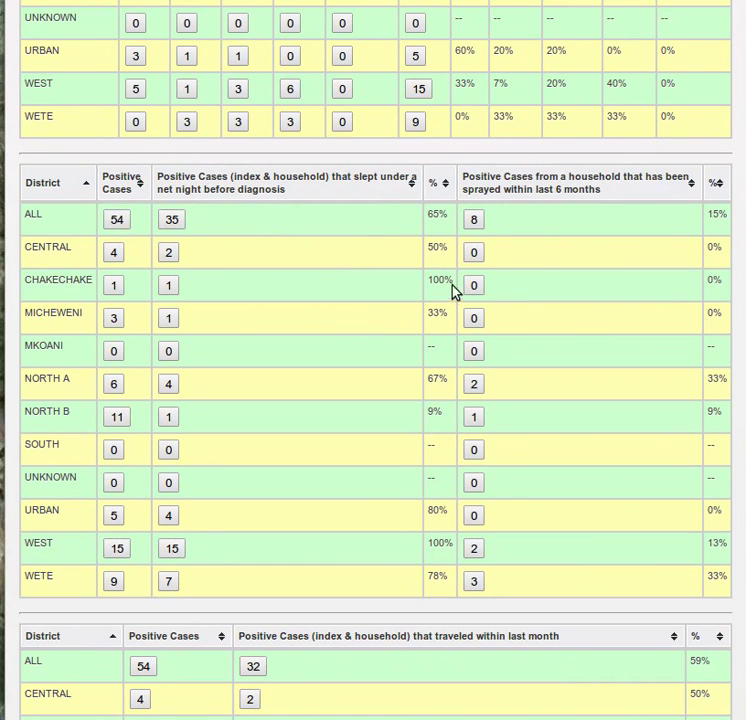
pyautogui.scroll(-3, 455, 322)
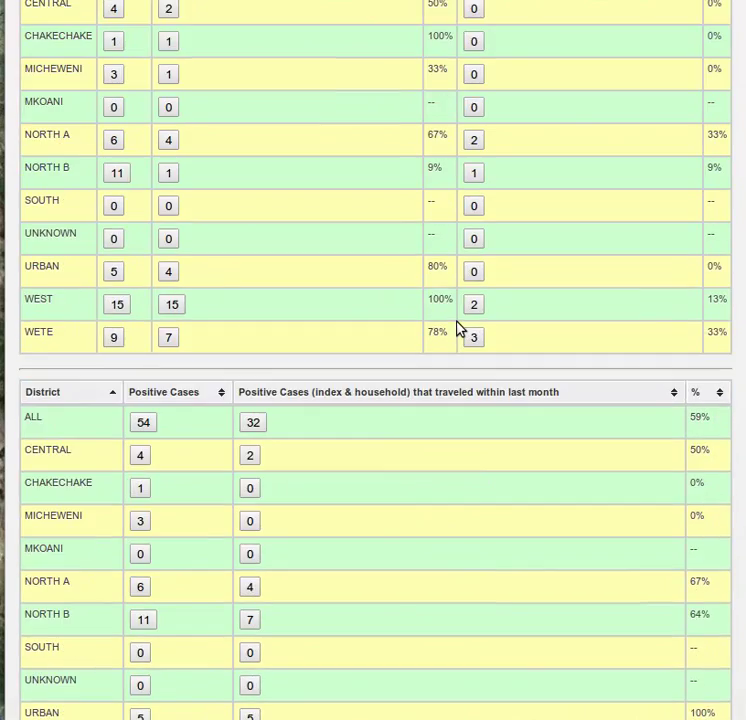
pyautogui.scroll(18, 456, 323)
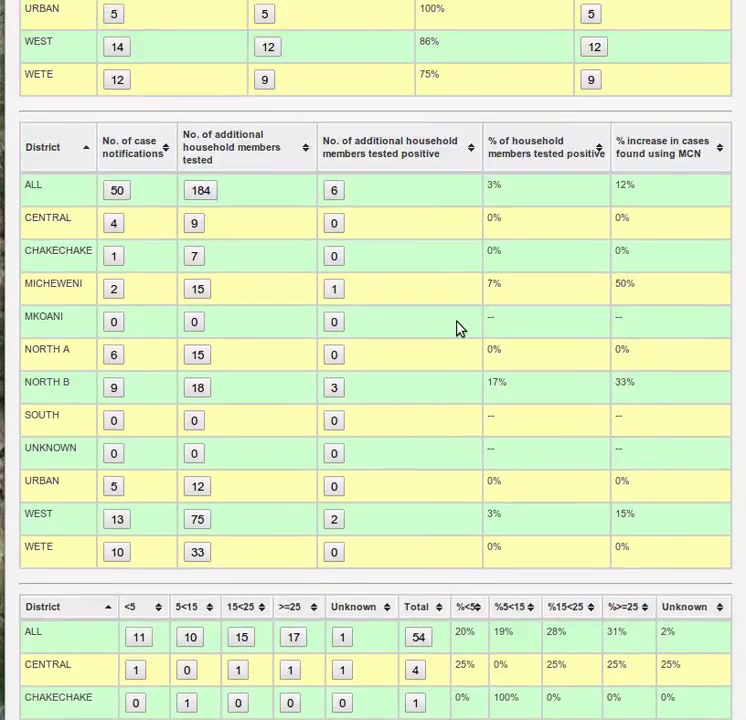
pyautogui.scroll(4, 456, 330)
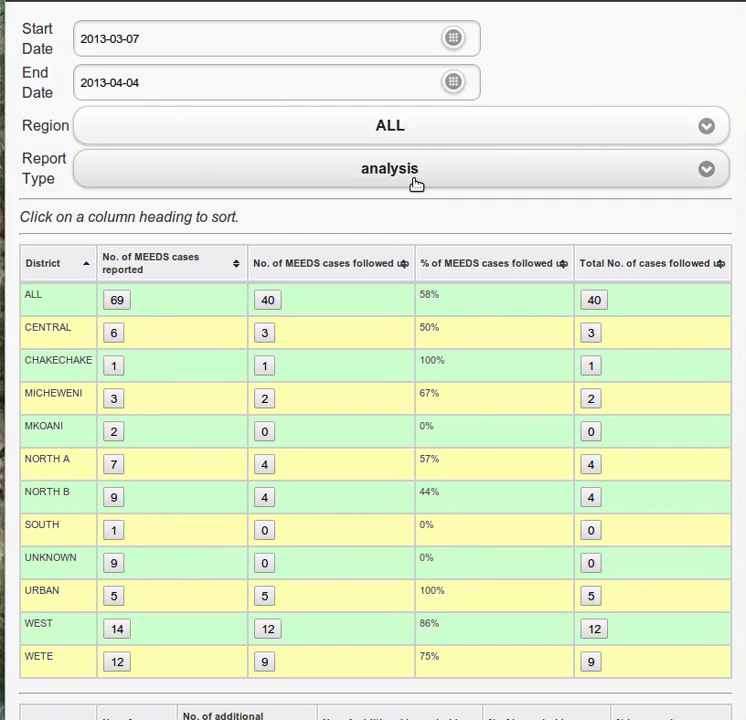
# - Show the alerts report, then switch the report type to incidence
pyautogui.click(429, 170)
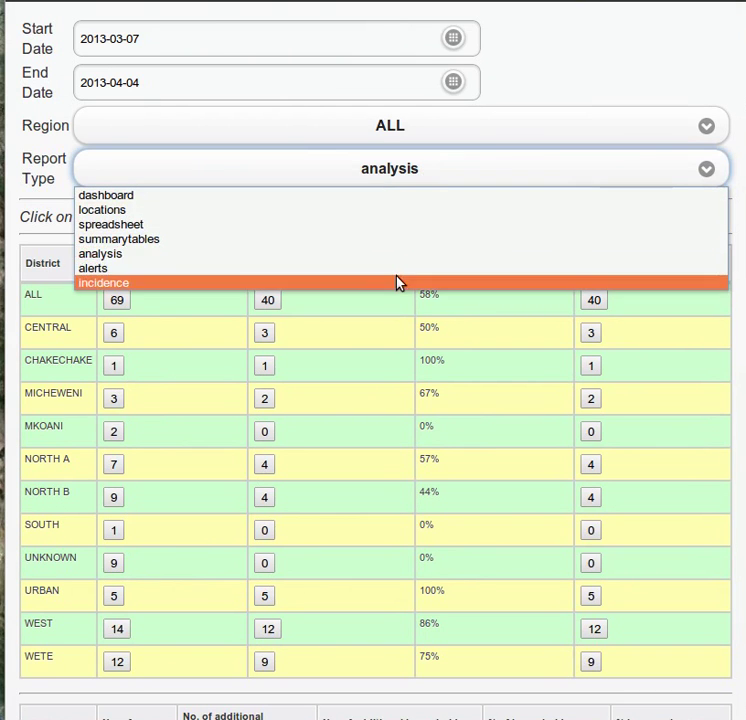
pyautogui.click(397, 270)
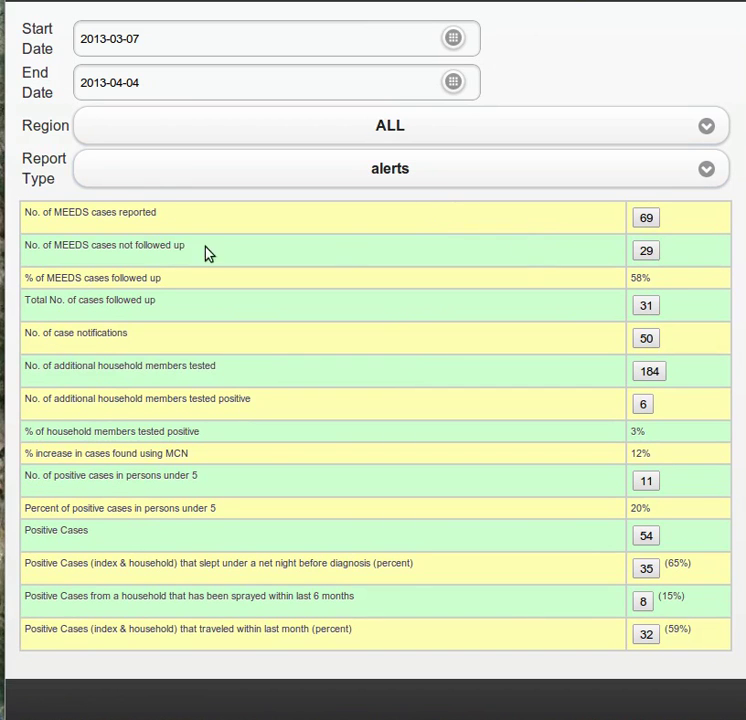
pyautogui.click(569, 171)
pyautogui.click(540, 285)
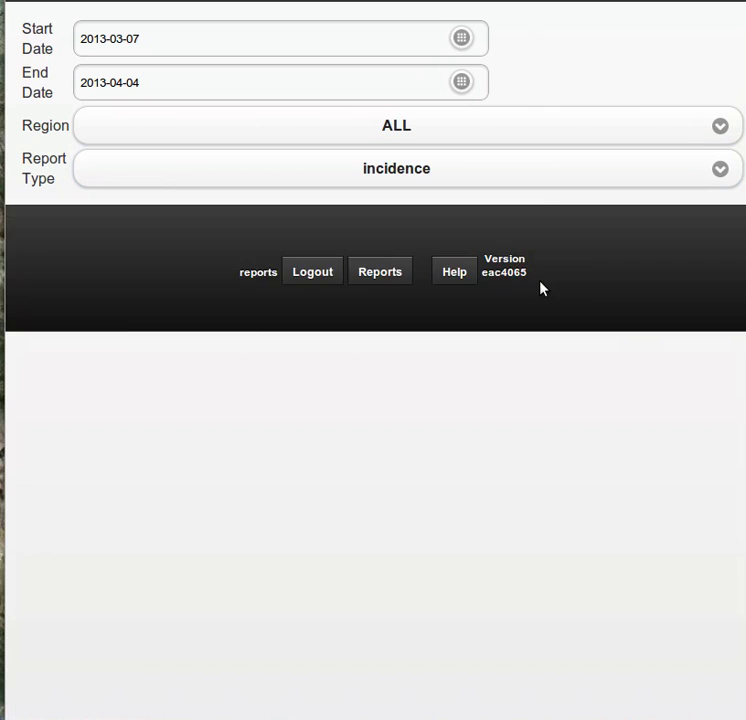